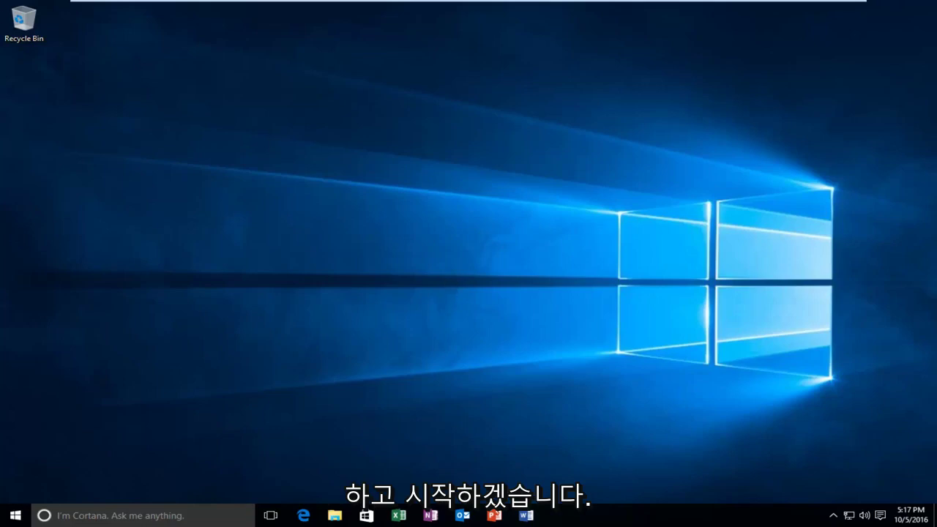
Search Windows for "control panel" and open the Control Panel
{"action": "left_click", "coordinate": [15, 515]}
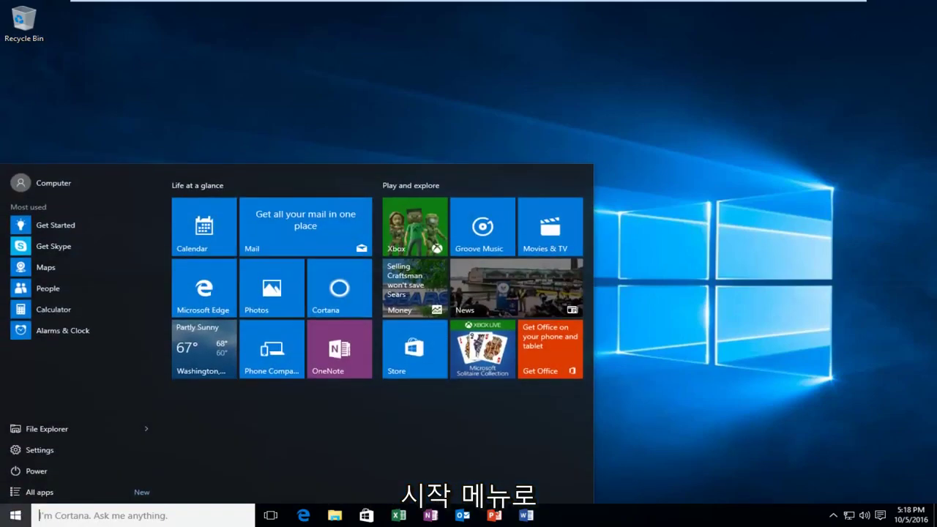
{"action": "type", "text": "co"}
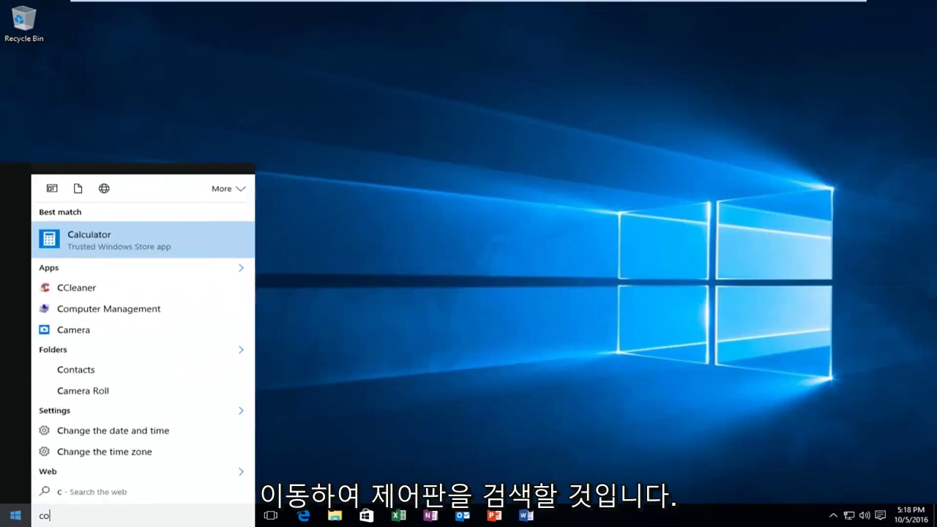
{"action": "type", "text": "ntrol panel"}
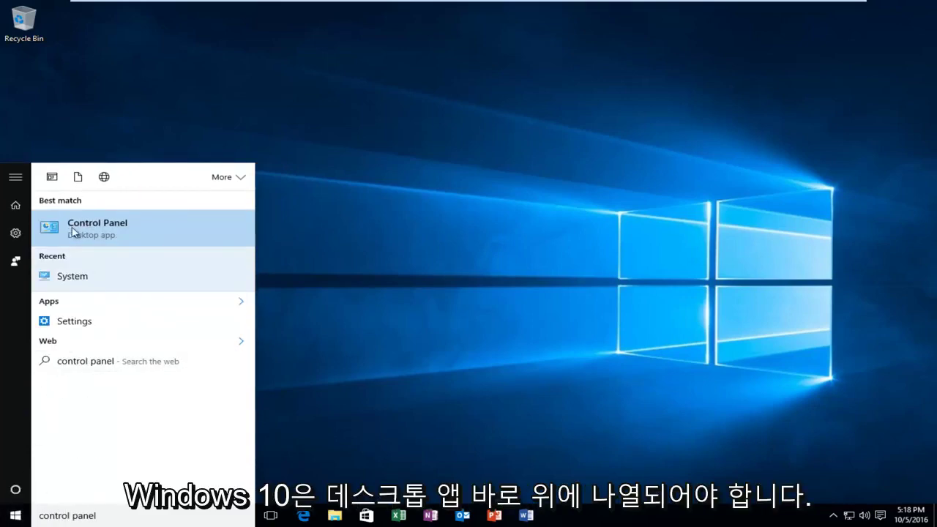
{"action": "left_click", "coordinate": [114, 226]}
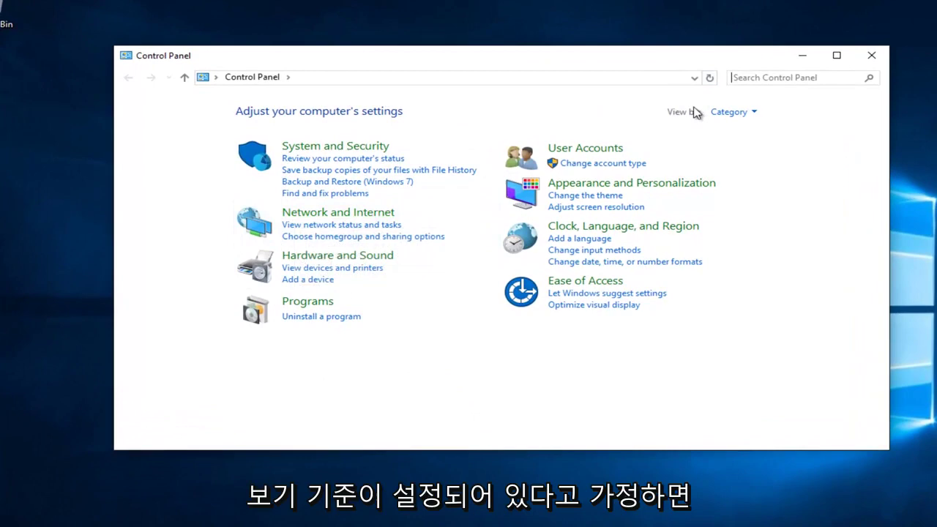
Open the Network and Sharing Center from the Network and Internet category
{"action": "left_click", "coordinate": [745, 114]}
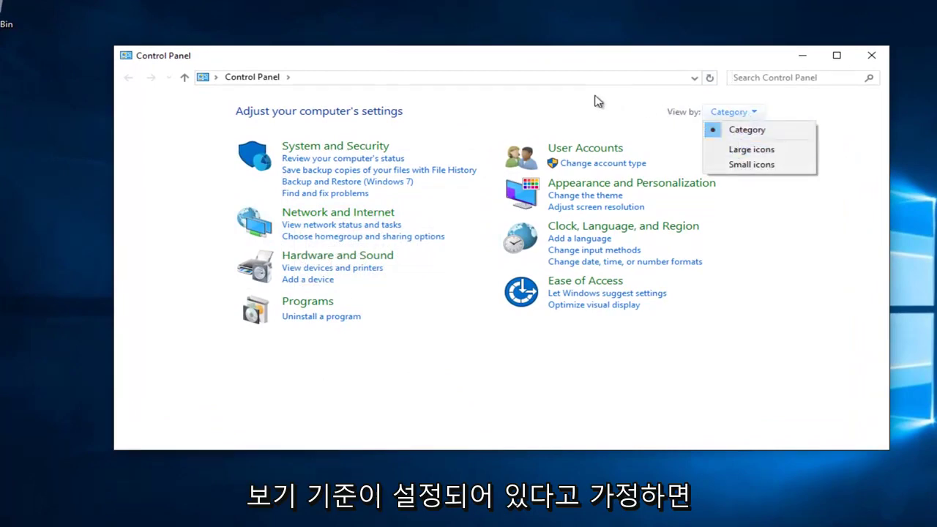
{"action": "left_click", "coordinate": [342, 213]}
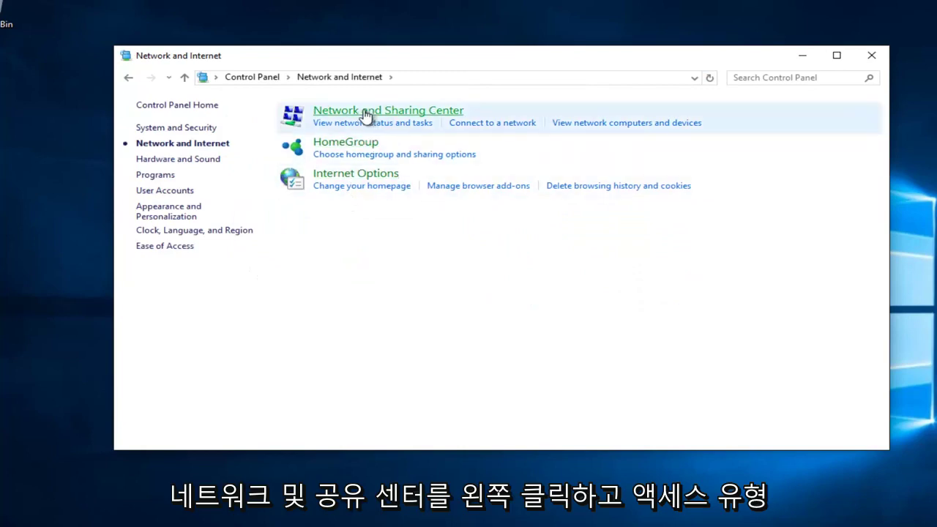
{"action": "left_click", "coordinate": [402, 111]}
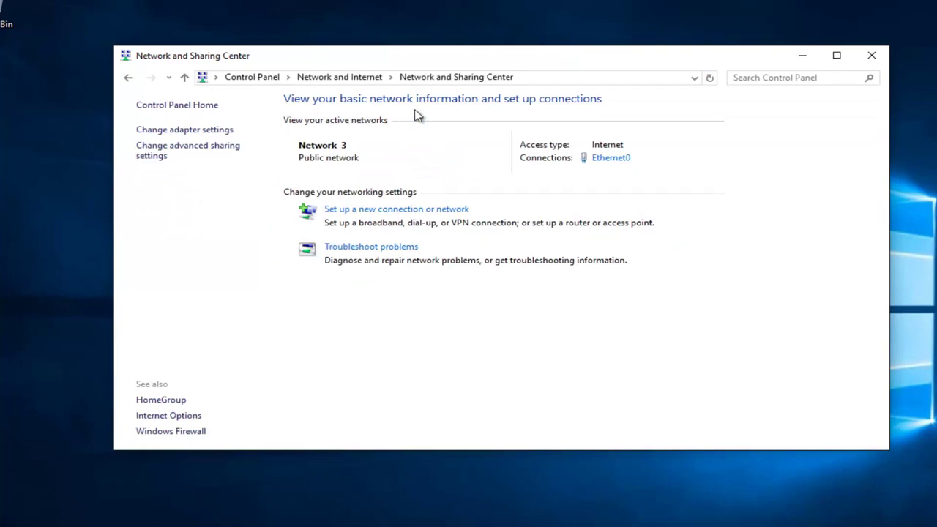
Open the Internet Protocol Version 4 (TCP/IPv4) properties of the Ethernet0 connection
{"action": "left_click", "coordinate": [600, 161]}
{"action": "left_click_drag", "start_coordinate": [524, 152], "coordinate": [525, 140]}
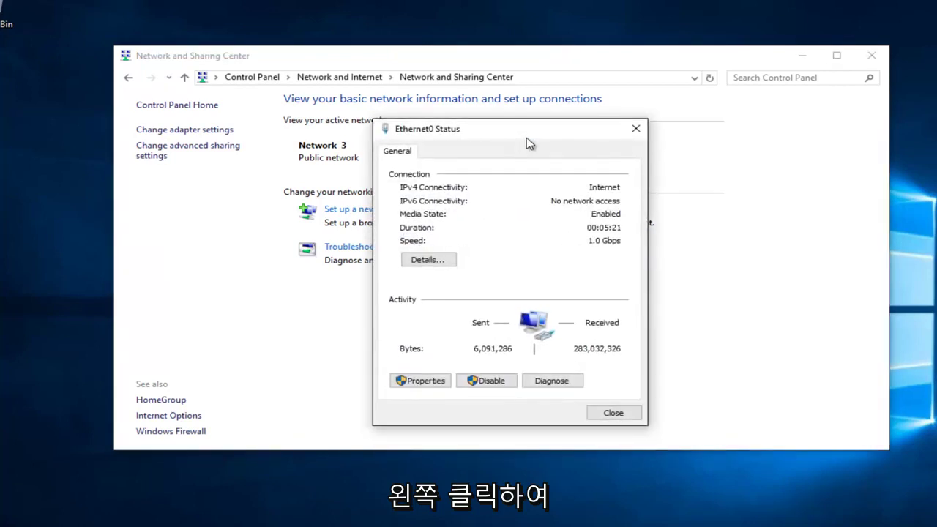
{"action": "left_click", "coordinate": [423, 382]}
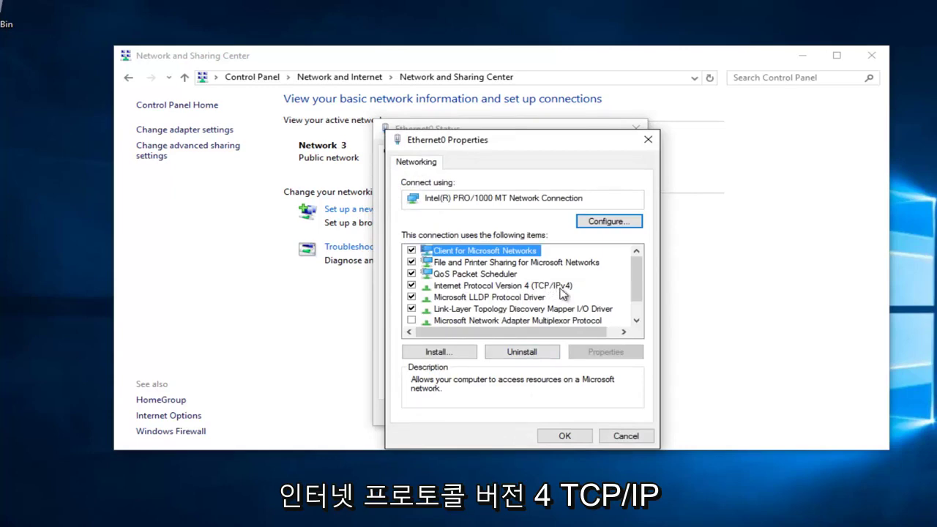
{"action": "left_click", "coordinate": [504, 291]}
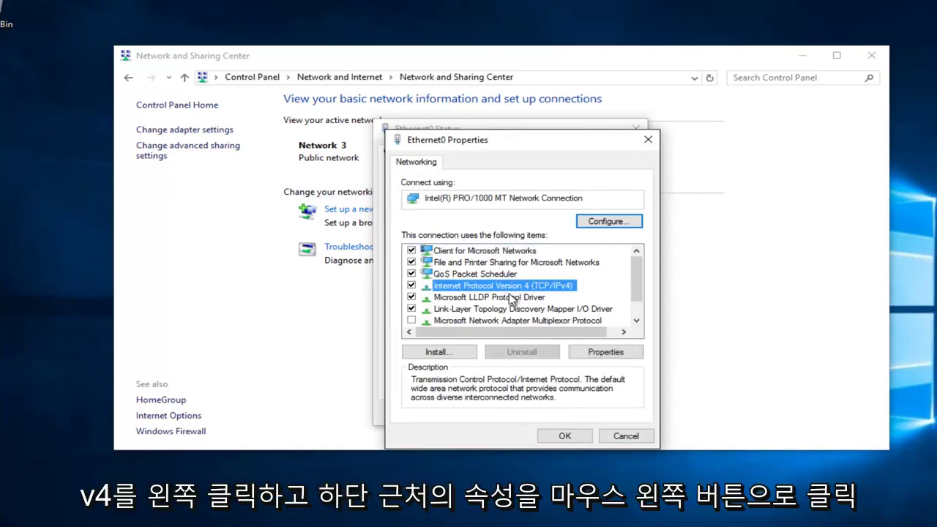
{"action": "left_click", "coordinate": [595, 356]}
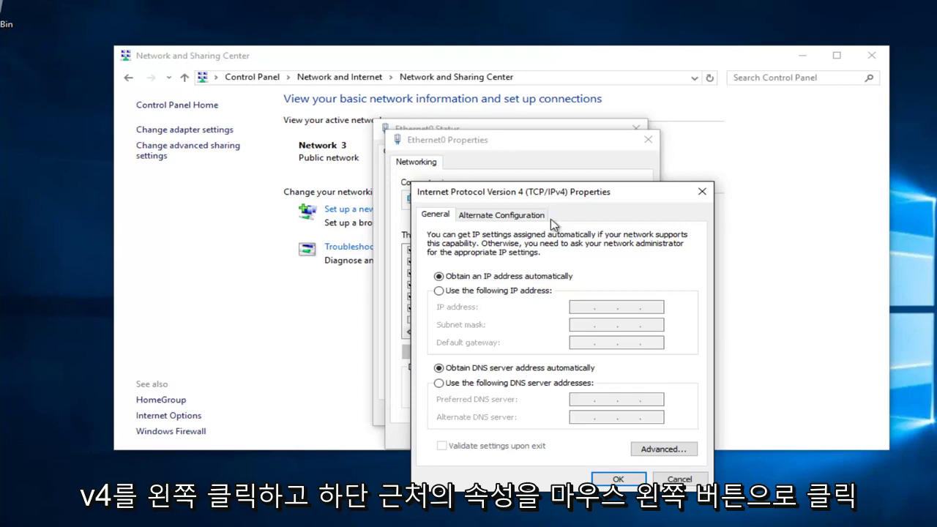
{"action": "left_click_drag", "start_coordinate": [557, 191], "coordinate": [530, 141]}
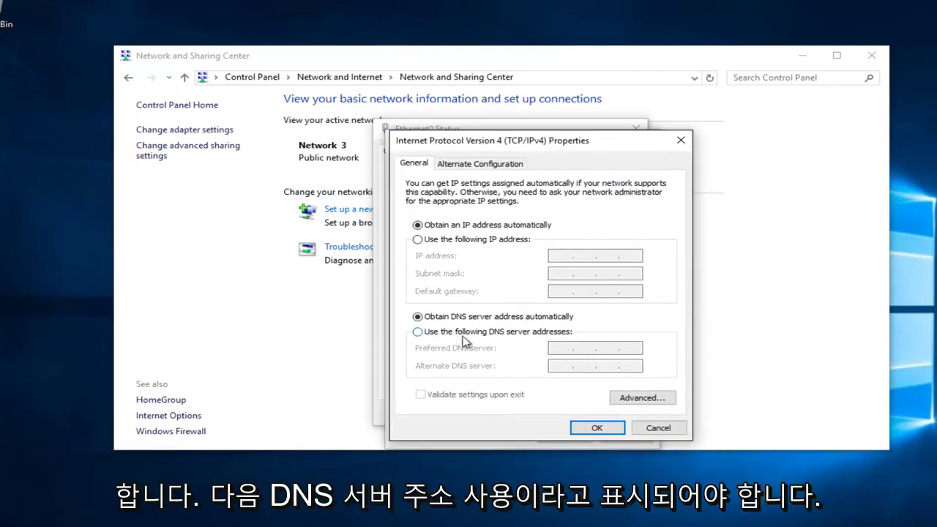
Specify the DNS servers manually, with 8.8.8.8 as preferred and 8.8.4.4 as alternate, and accept the settings
{"action": "left_click", "coordinate": [419, 333]}
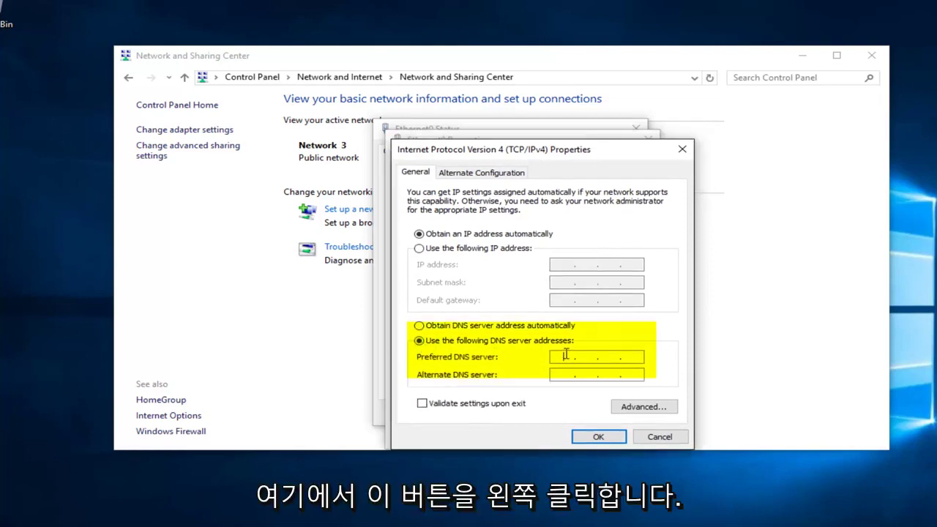
{"action": "left_click", "coordinate": [564, 355]}
{"action": "type", "text": "8.8"}
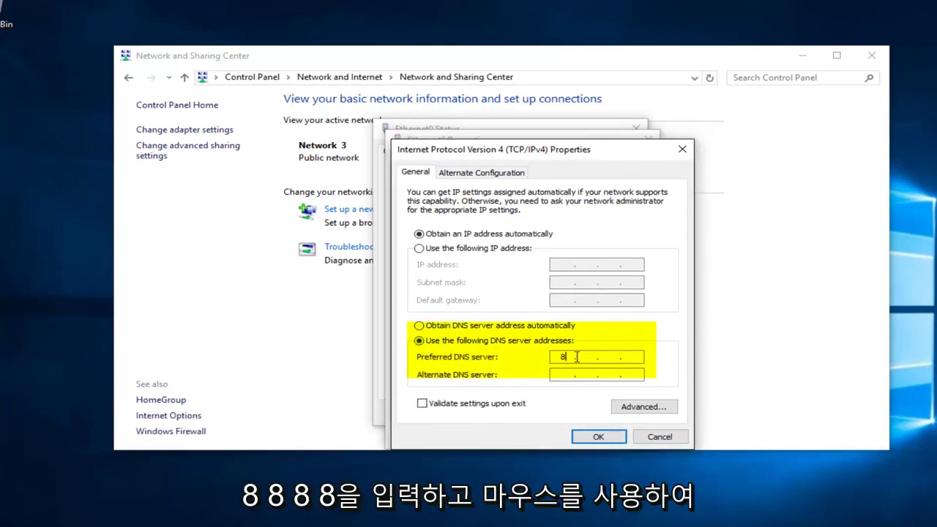
{"action": "type", "text": ".8.8"}
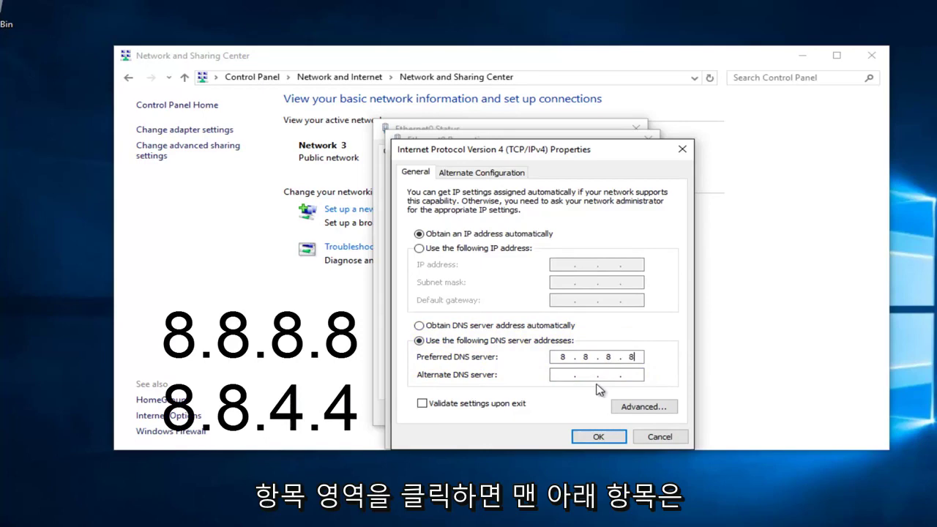
{"action": "left_click", "coordinate": [560, 375]}
{"action": "type", "text": "8.8."}
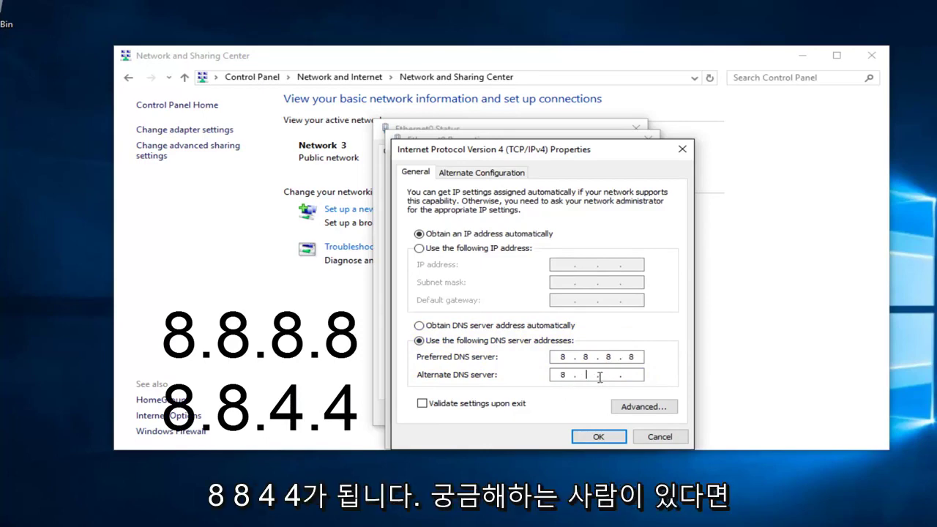
{"action": "type", "text": "4.4"}
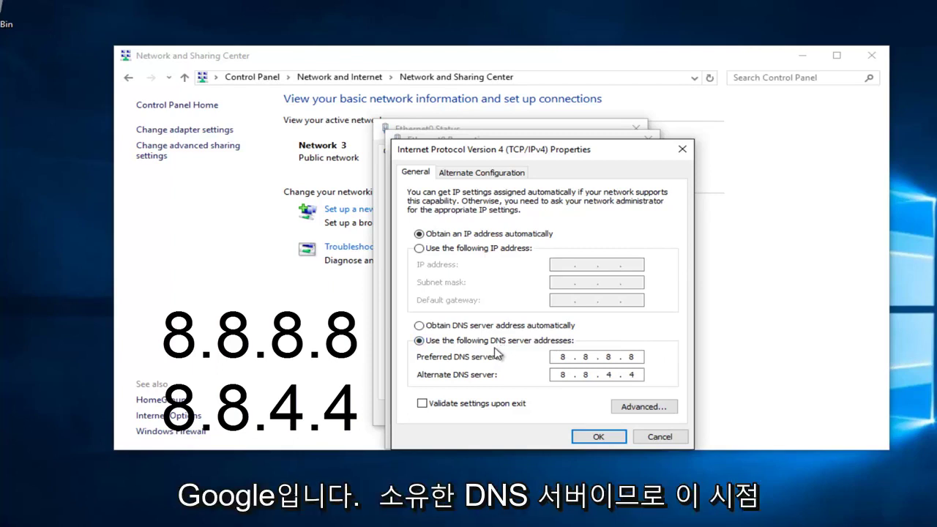
{"action": "left_click", "coordinate": [578, 442]}
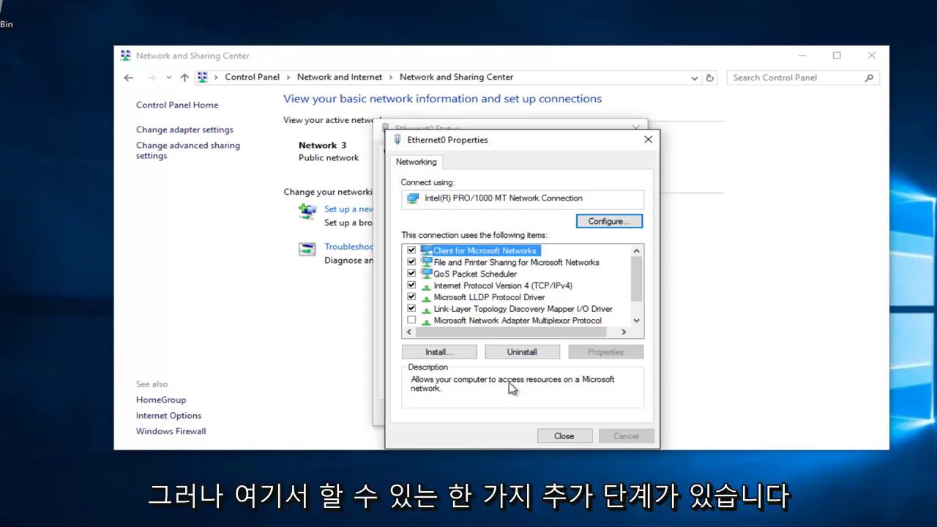
Close the Ethernet0 properties and status dialogs and the Network and Sharing Center window
{"action": "left_click", "coordinate": [646, 142]}
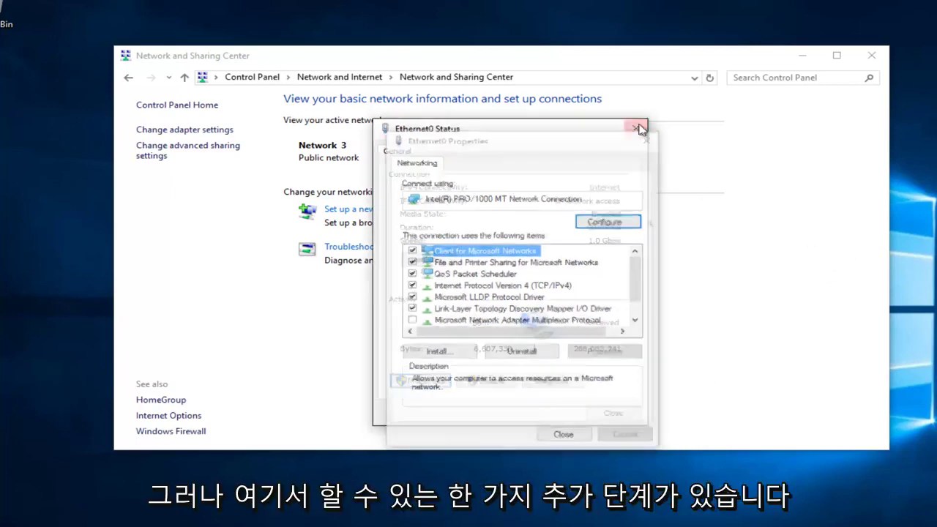
{"action": "left_click", "coordinate": [635, 129]}
{"action": "left_click", "coordinate": [831, 60]}
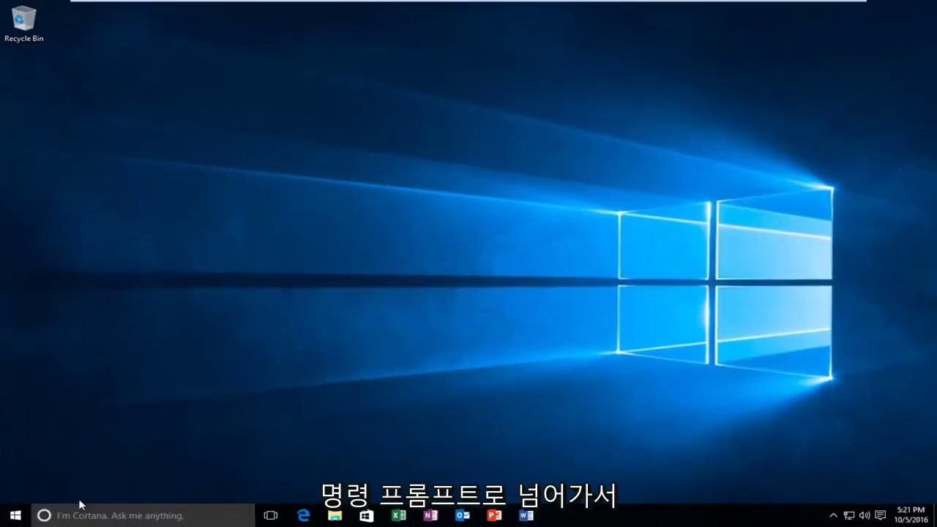
Launch Command Prompt as administrator and allow it to make changes to the PC
{"action": "right_click", "coordinate": [17, 518]}
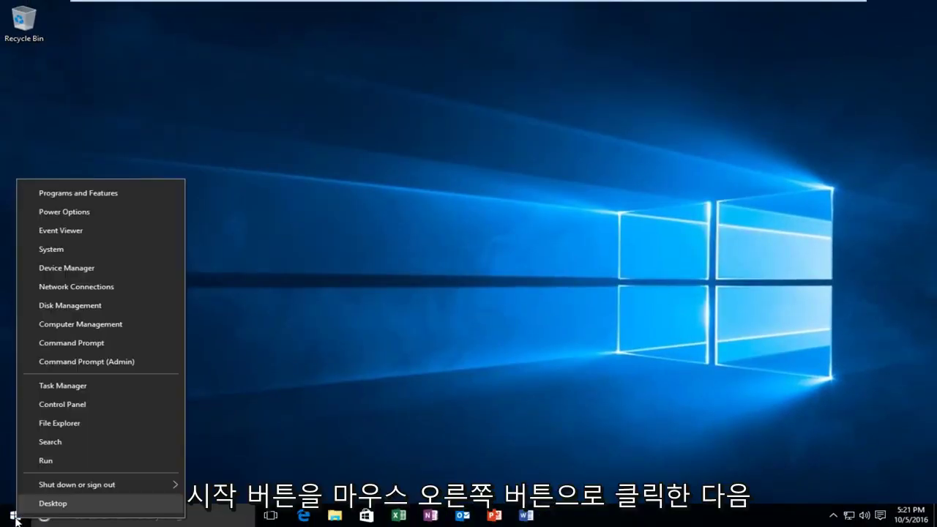
{"action": "left_click", "coordinate": [99, 361]}
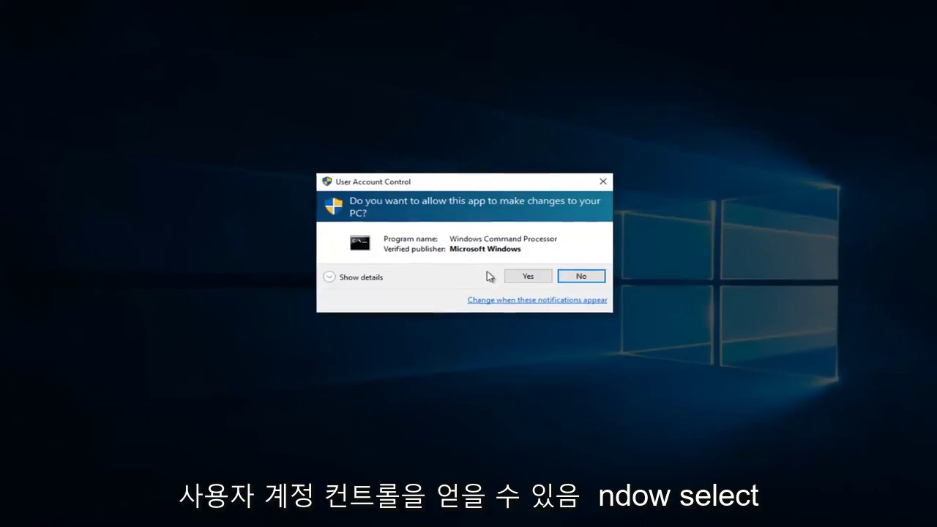
{"action": "left_click", "coordinate": [523, 279]}
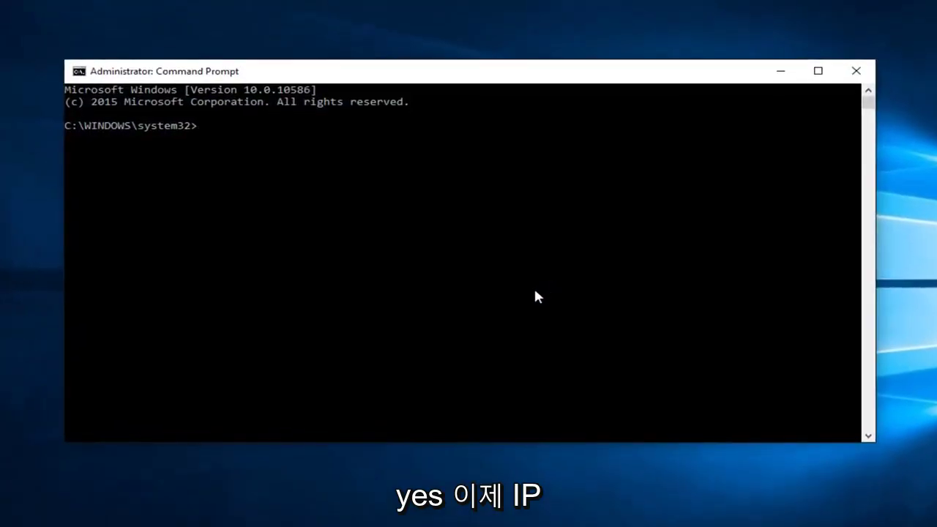
Flush the DNS resolver cache with the command ipconfig /flushdns
{"action": "type", "text": "ipco"}
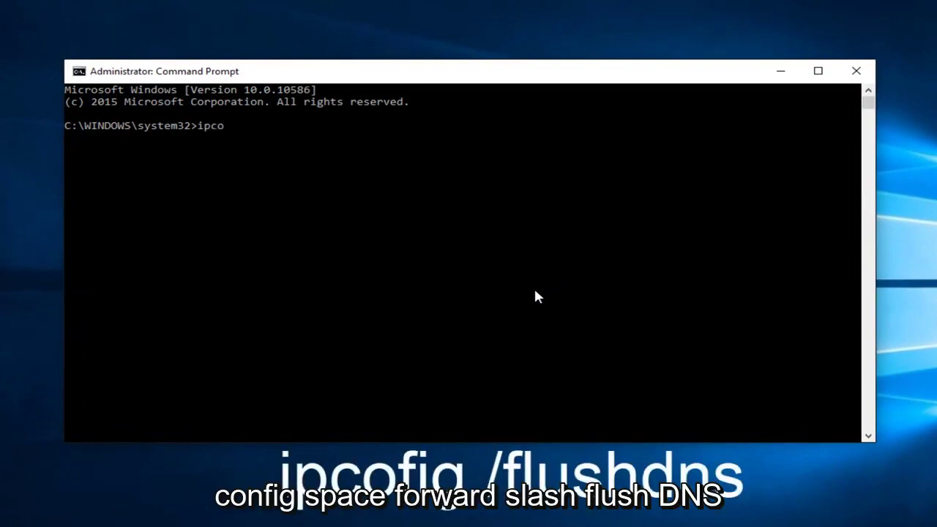
{"action": "type", "text": "nfig /flushdns"}
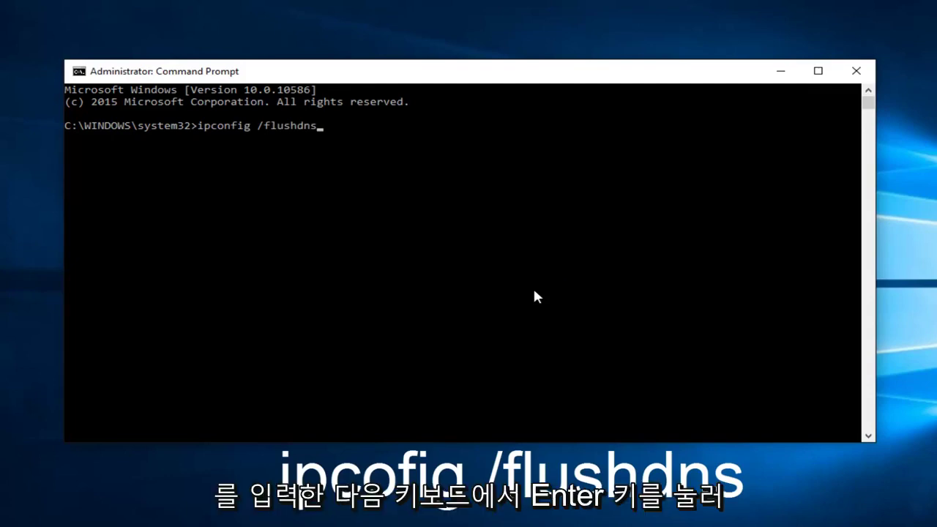
{"action": "key", "text": "Return"}
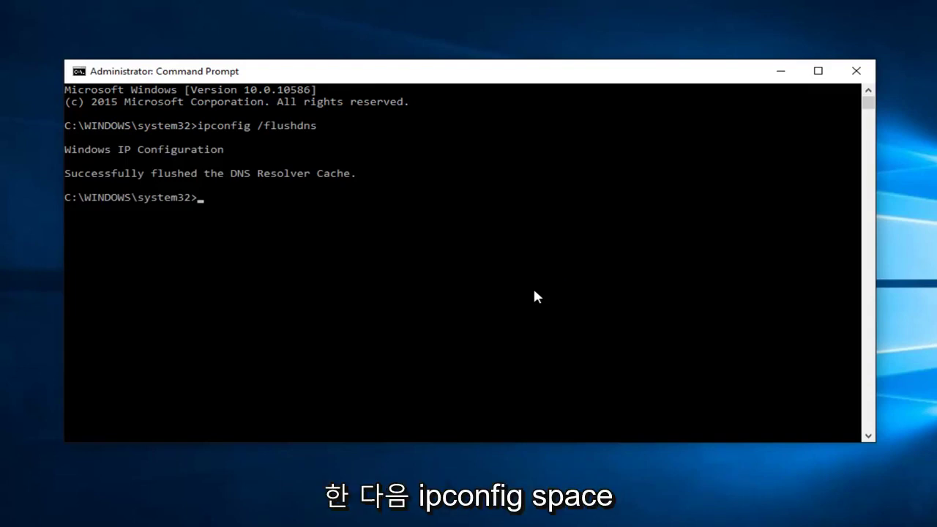
Renew the IP configuration with the command ipconfig /renew and close the Command Prompt
{"action": "type", "text": "ipconfig"}
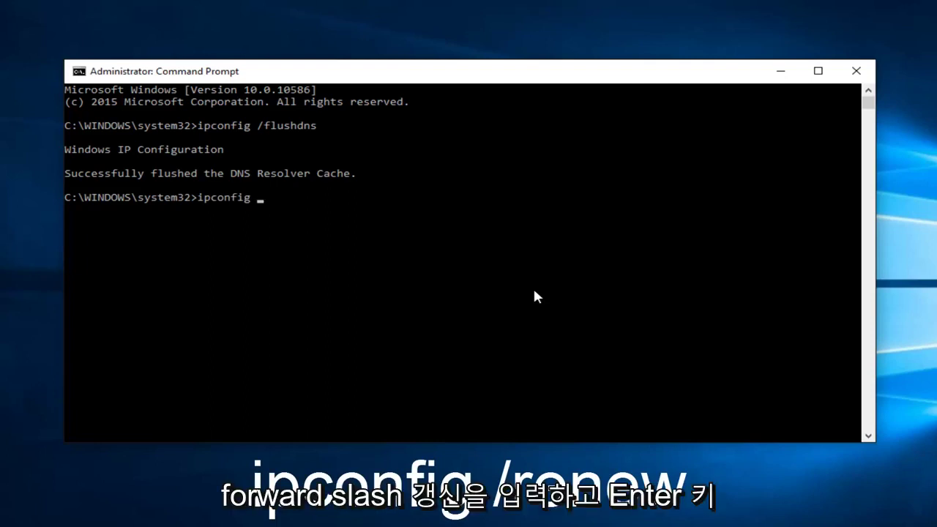
{"action": "type", "text": " /renew"}
{"action": "key", "text": "Return"}
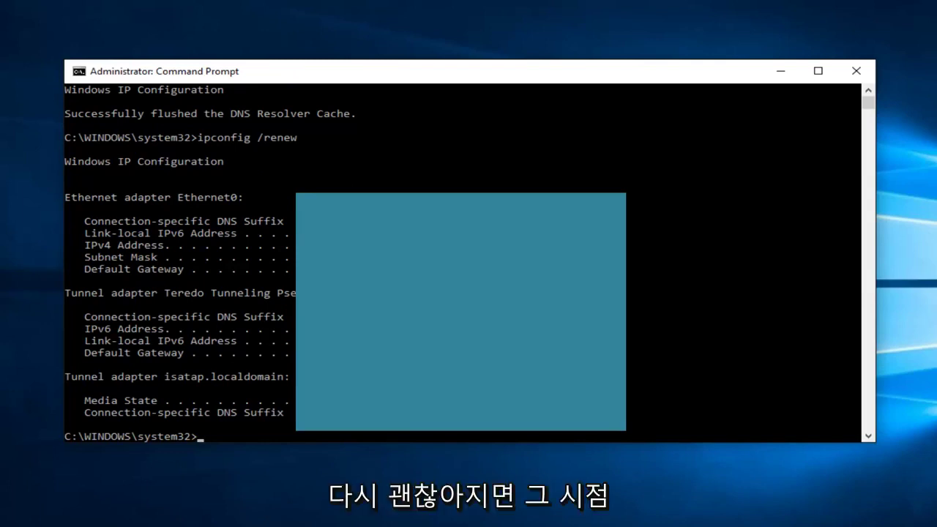
{"action": "scroll", "coordinate": [285, 344], "scroll_direction": "down", "scroll_amount": 5}
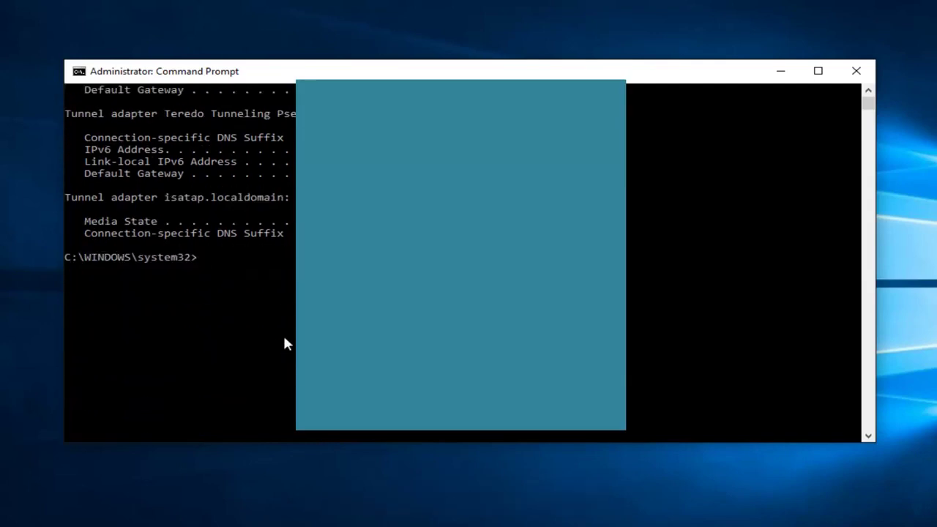
{"action": "left_click", "coordinate": [855, 70]}
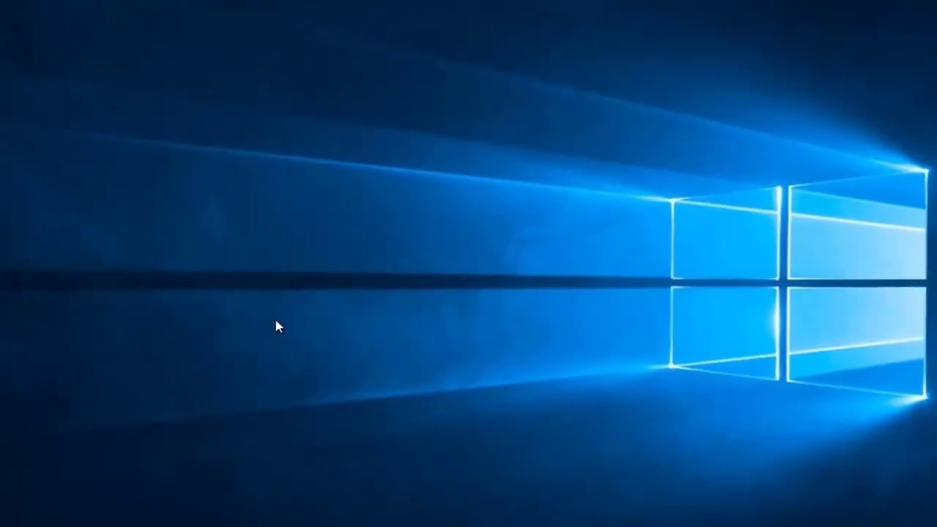